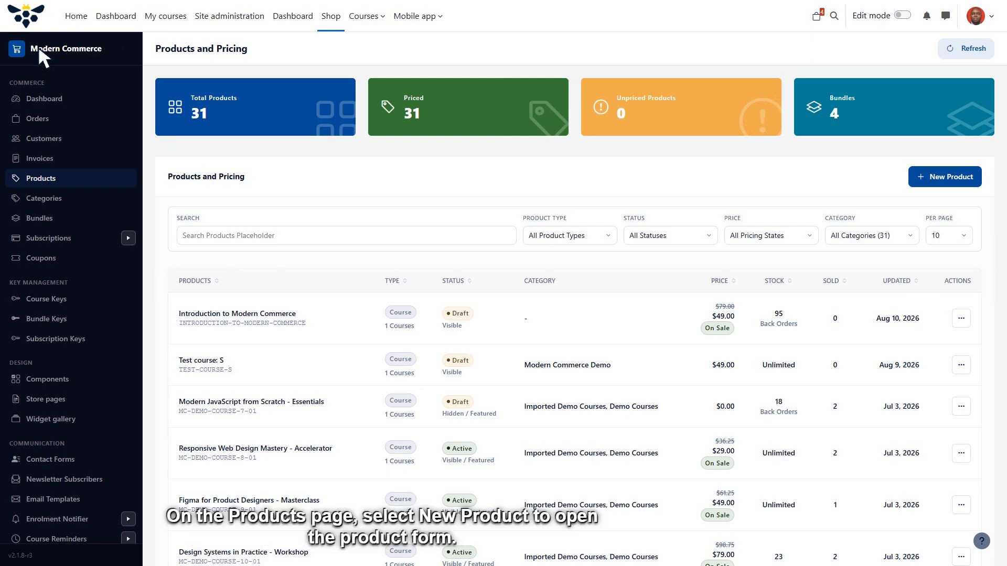
# - Start a new product named "Creating Your First Product in ModernCommerce" with the product type Course
pyautogui.click(958, 182)
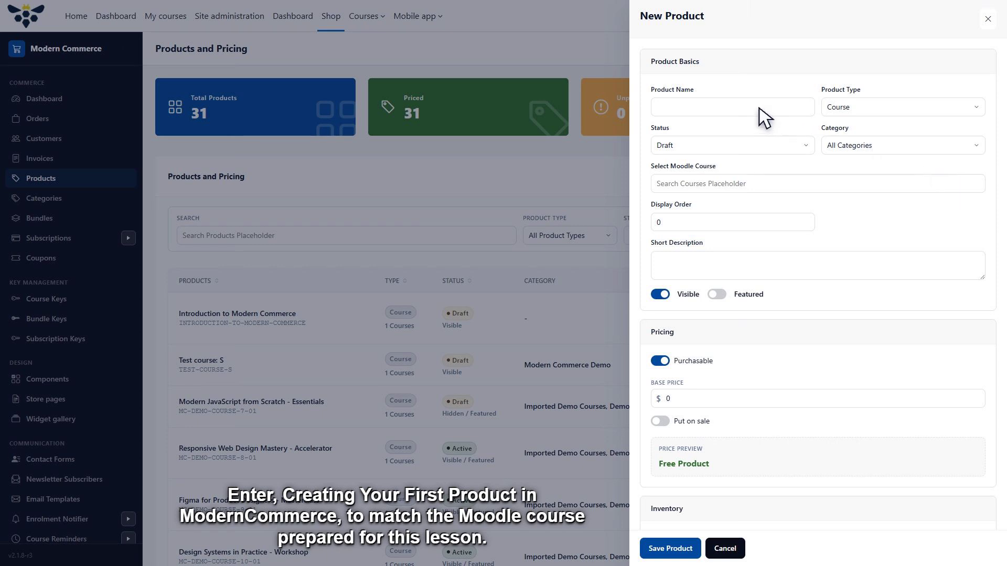
pyautogui.write('Creating Your First Product in ModernCommerce')
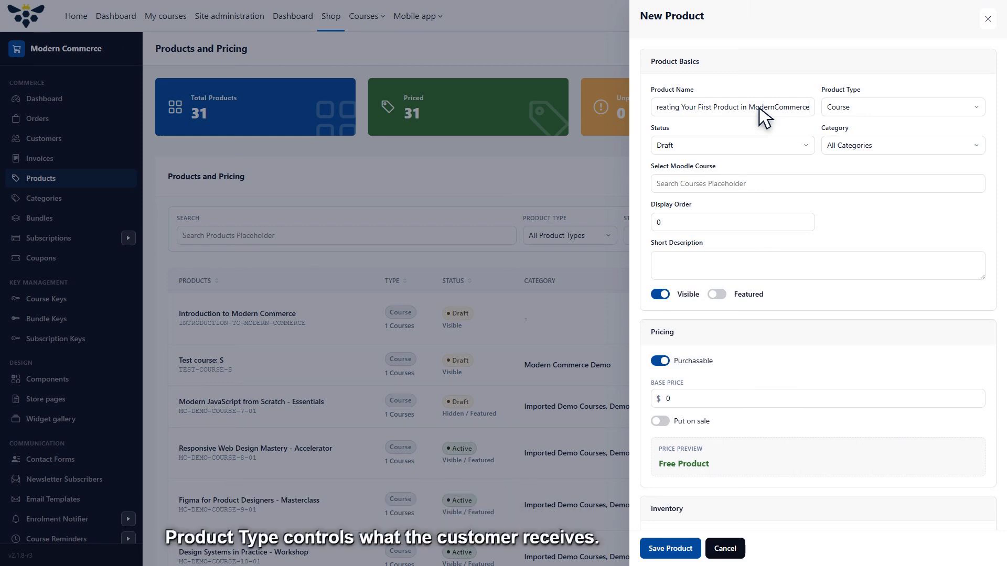
pyautogui.click(933, 110)
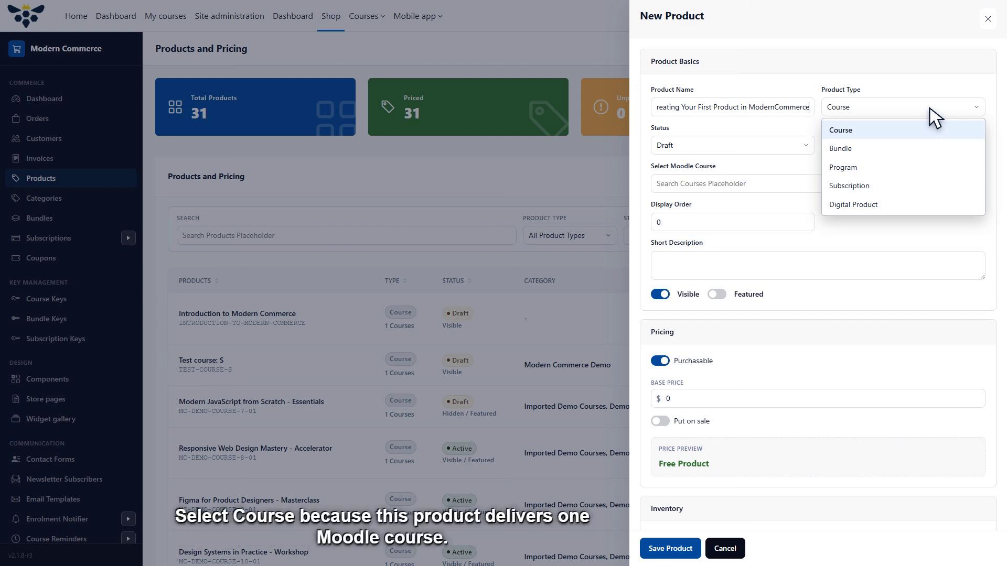
pyautogui.click(930, 107)
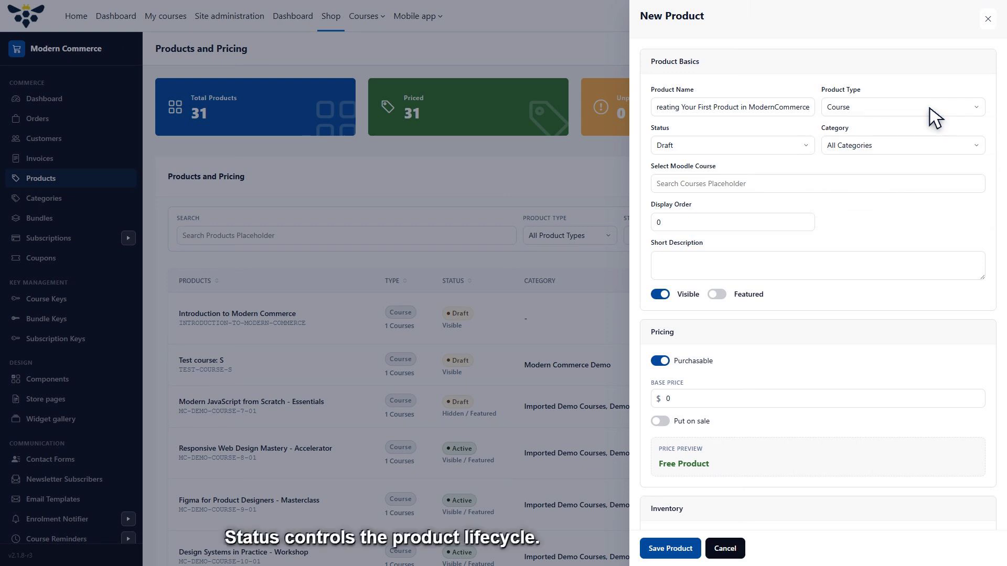
# - Choose Draft as the product's status and assign it to the Modern Commerce Demo category
pyautogui.click(766, 153)
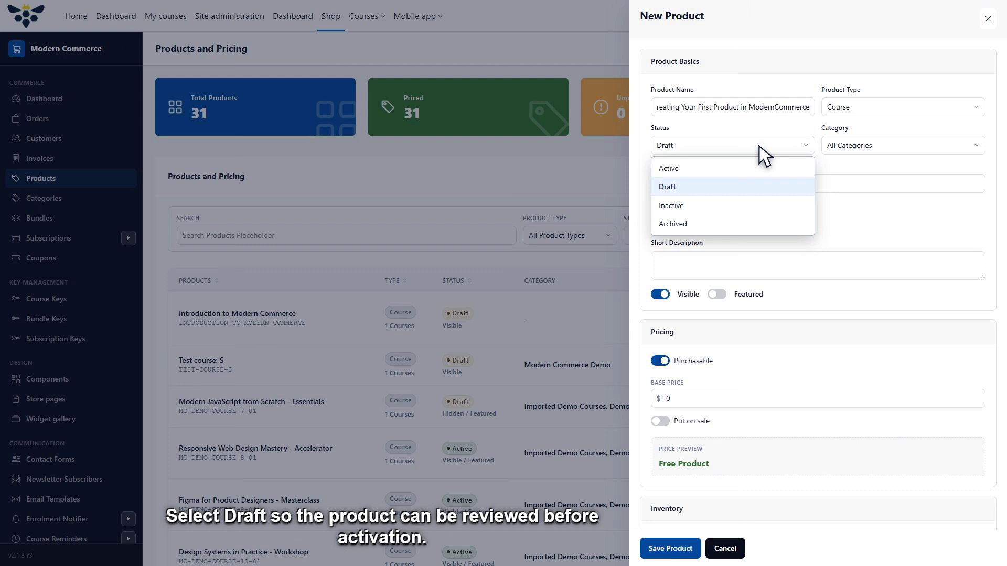
pyautogui.click(759, 146)
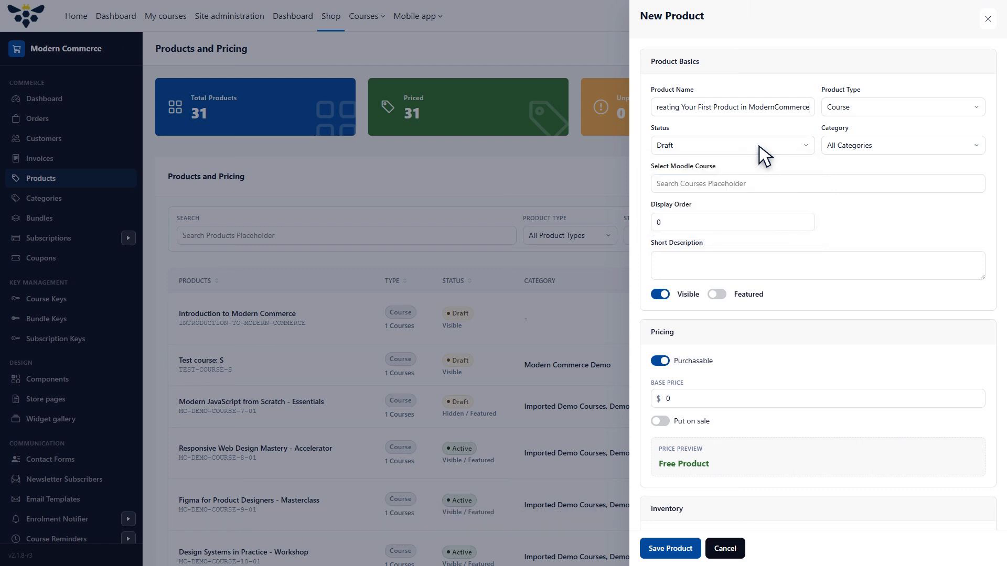
pyautogui.click(928, 146)
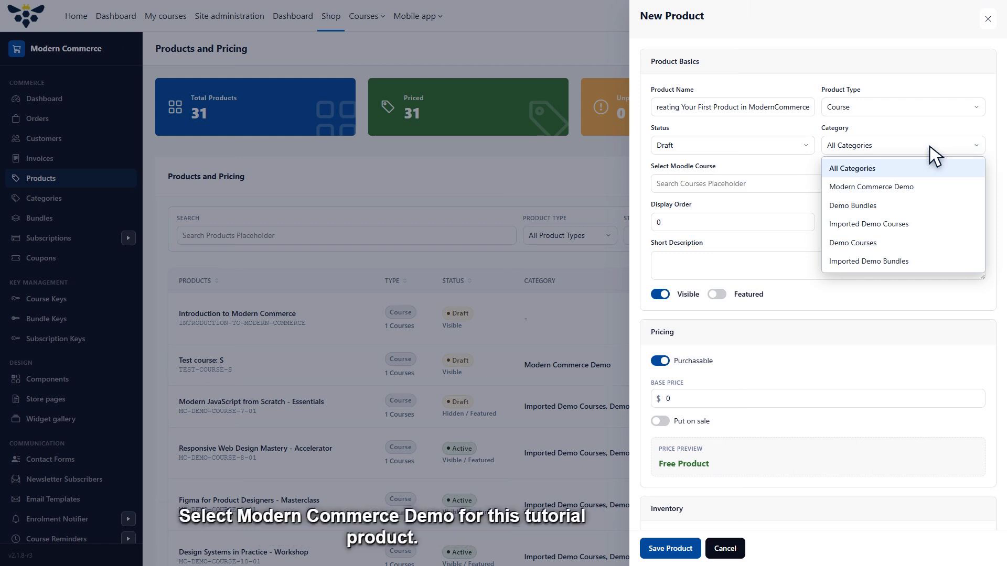
pyautogui.press('Down')
pyautogui.press('Return')
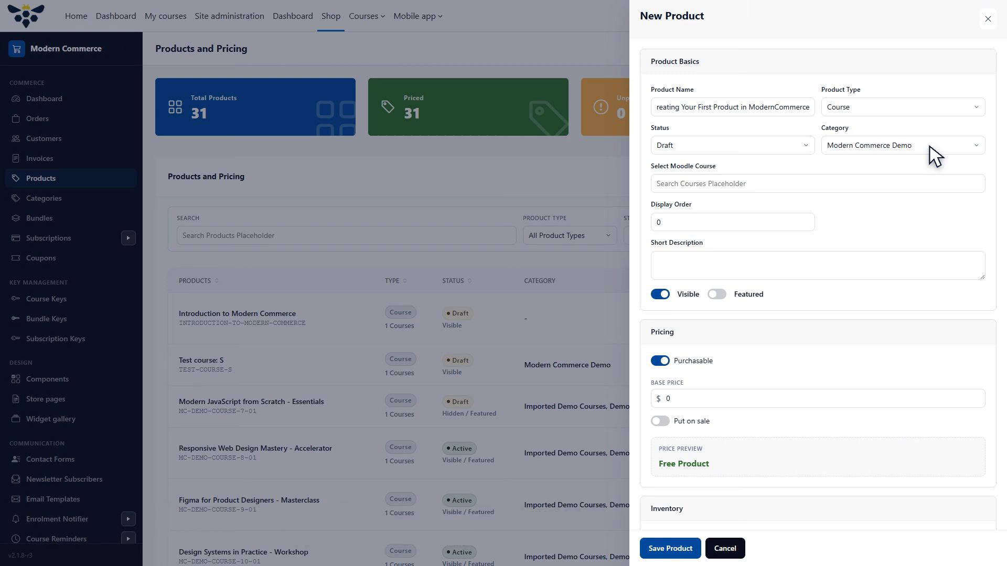
# - Link the Moodle course "Creating Your First Product in ModernCommerce" (MC-FIRST-PRODUCT) to the product and set its display order to 10
pyautogui.click(870, 184)
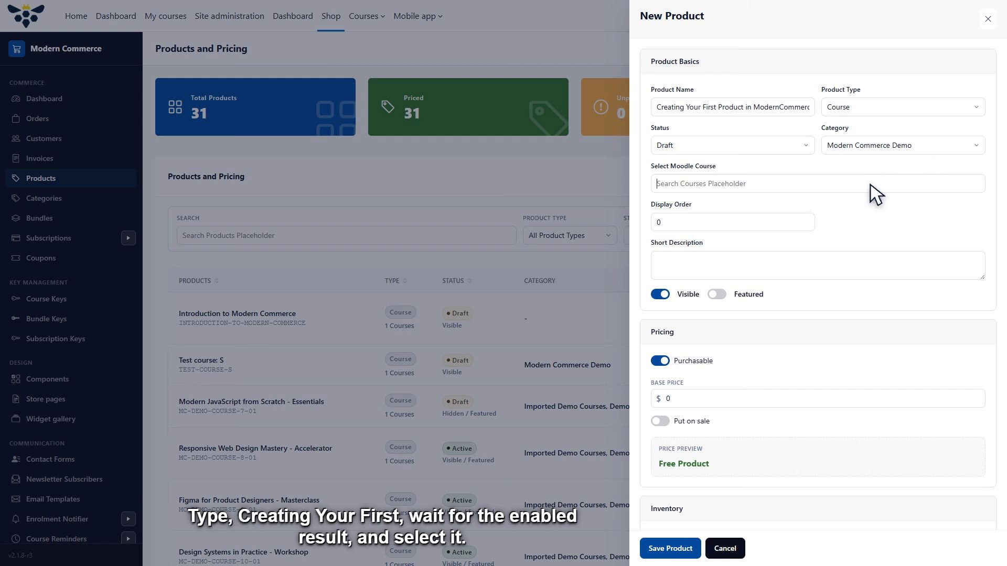
pyautogui.write('Creating Your First')
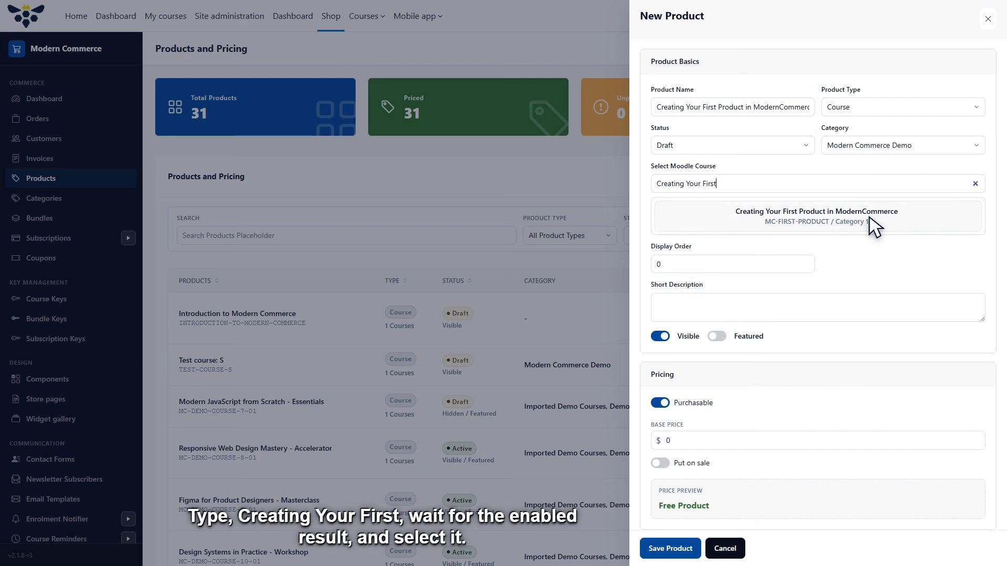
pyautogui.click(874, 225)
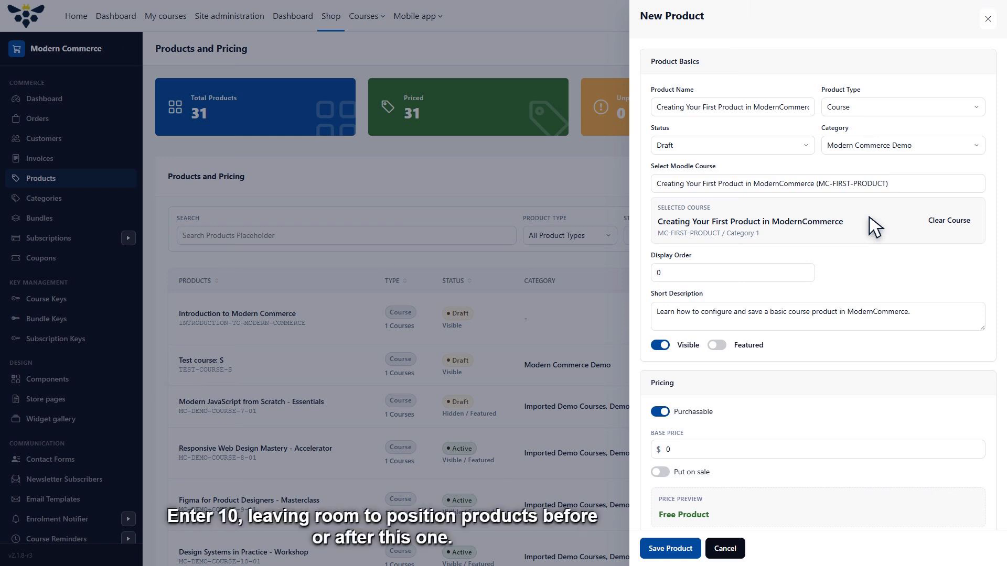
pyautogui.press('BackSpace')
pyautogui.write('10')
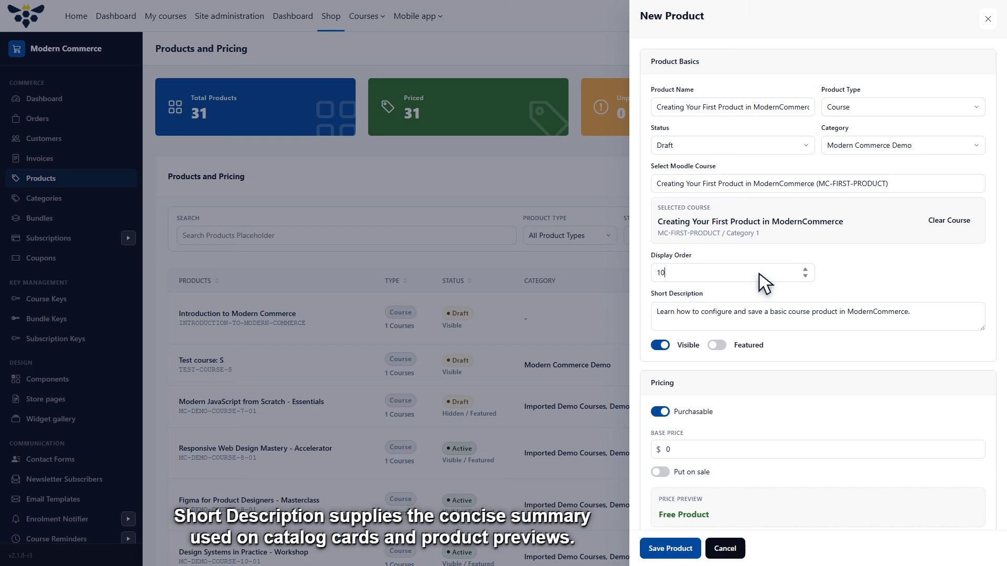
# - Set the product's base price to $49
pyautogui.scroll(-1, 763, 284)
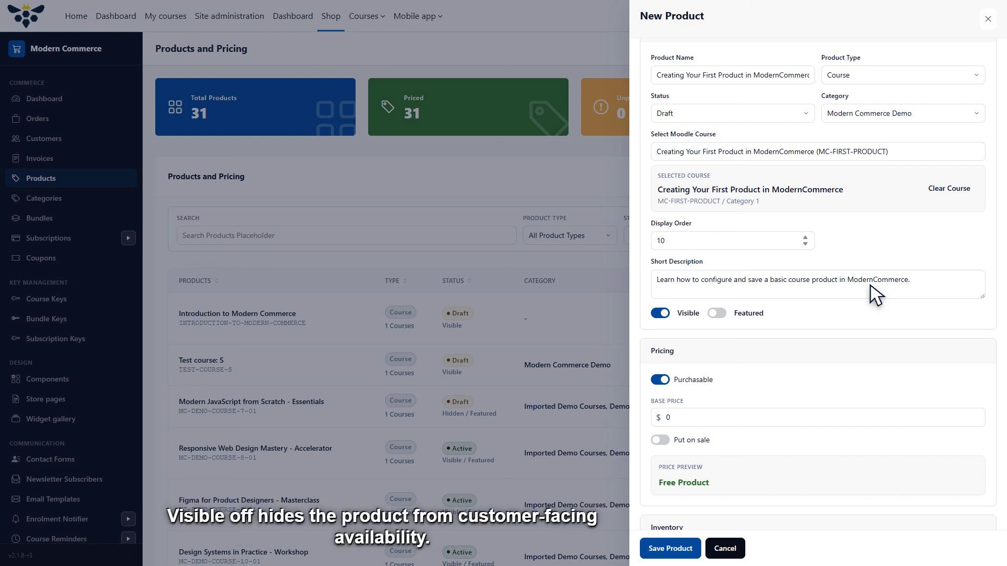
pyautogui.scroll(-1, 873, 294)
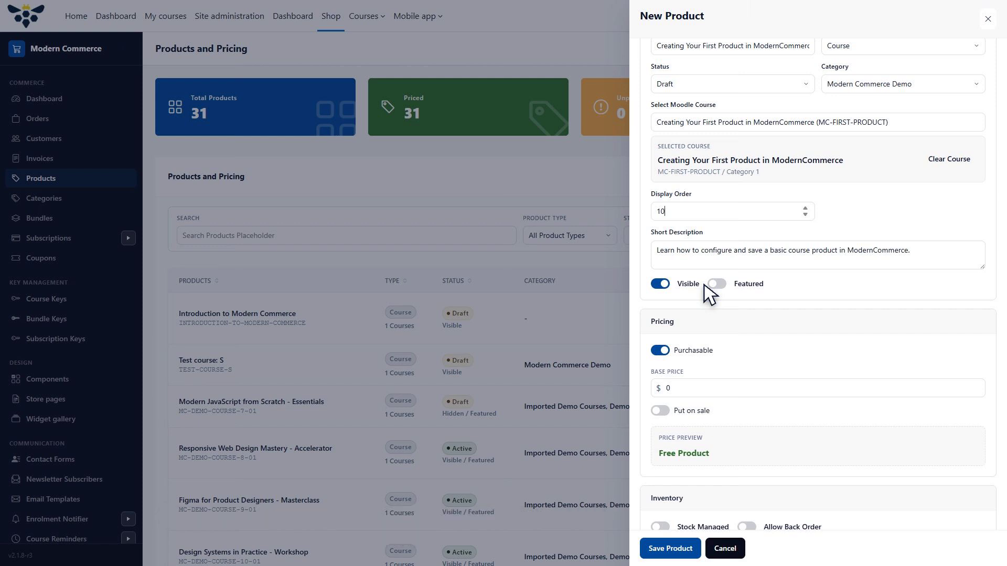
pyautogui.scroll(-1, 705, 286)
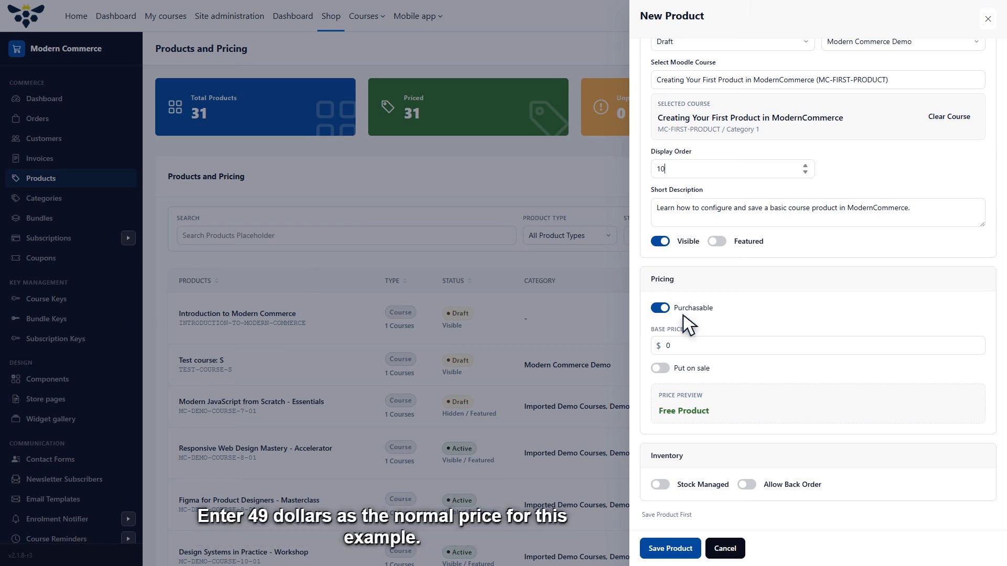
pyautogui.press('BackSpace')
pyautogui.write('49')
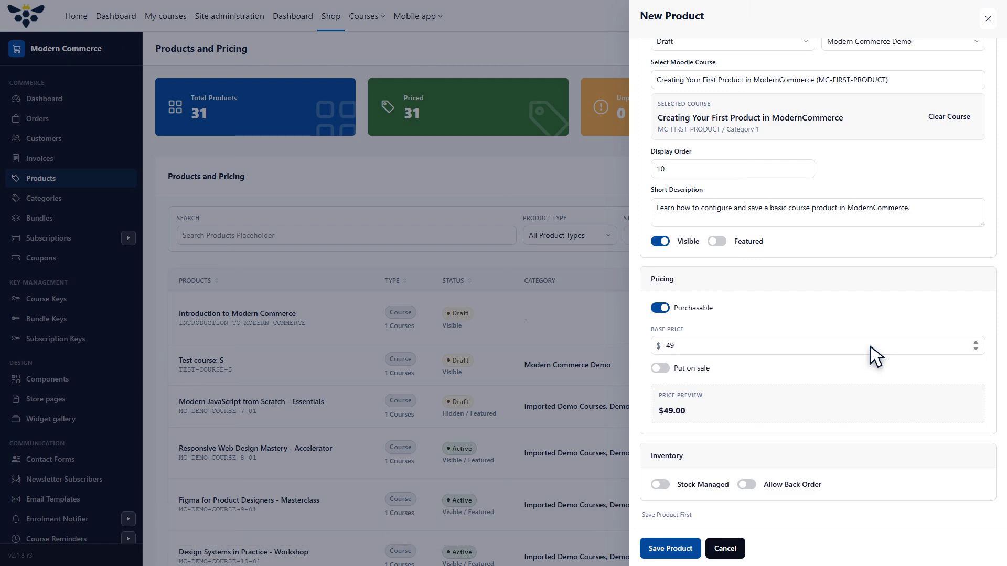
# - Put the product on sale with a compare-at price of $79
pyautogui.click(692, 372)
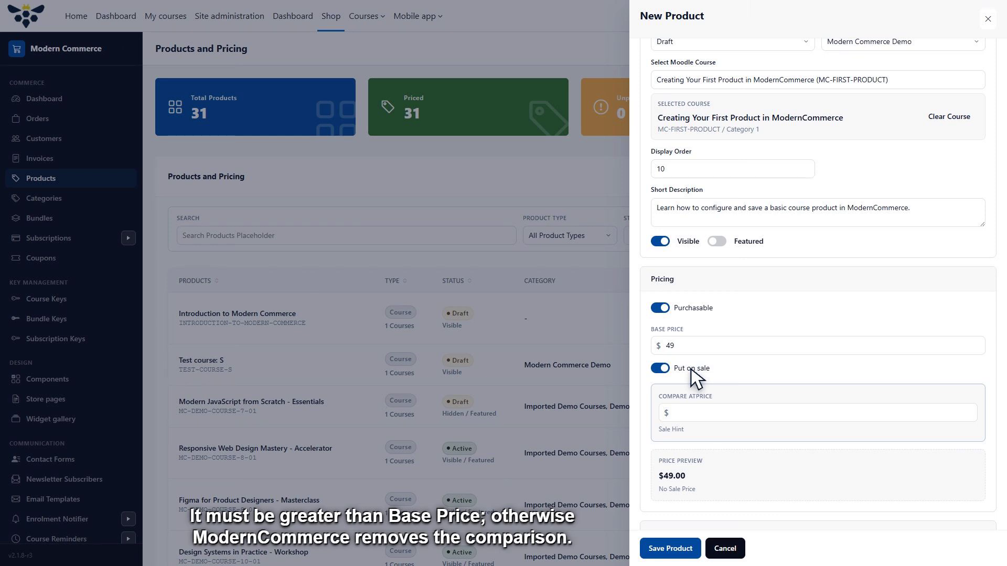
pyautogui.scroll(-2, 695, 377)
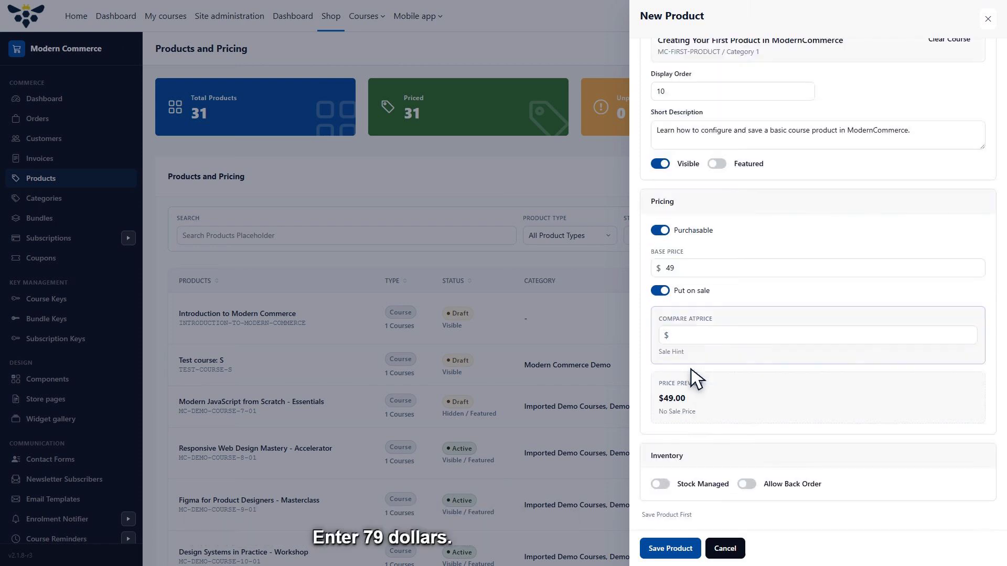
pyautogui.click(870, 344)
pyautogui.write('79')
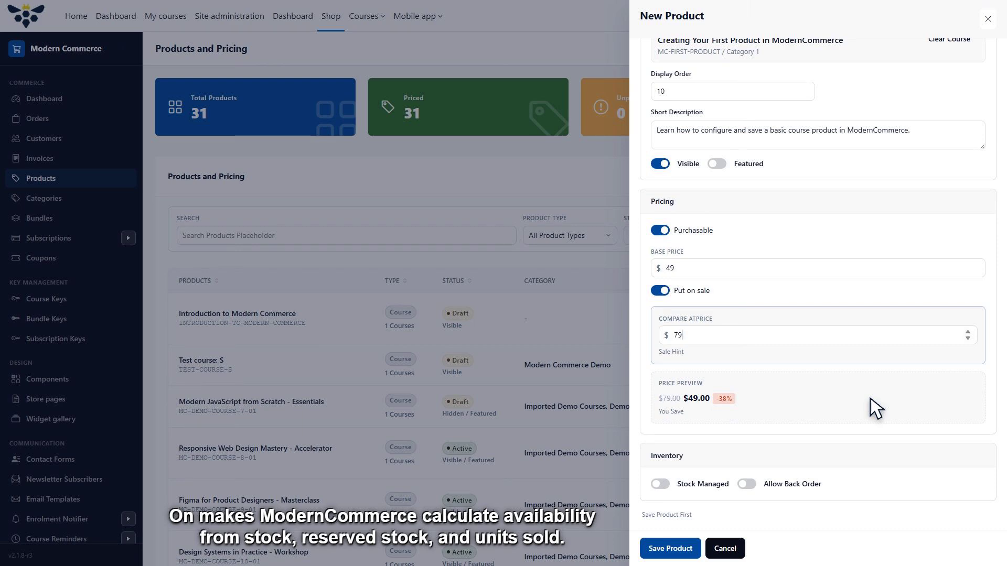
# - Enable stock management with a stock of 100 and a reserved stock of 5, and save the product
pyautogui.click(705, 487)
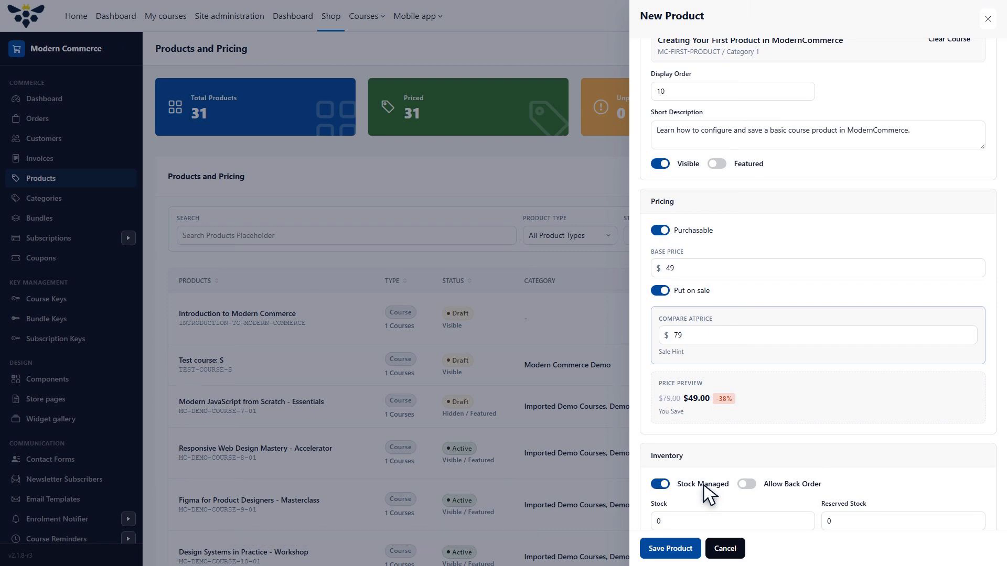
pyautogui.scroll(-1, 704, 486)
pyautogui.click(760, 482)
pyautogui.write('1')
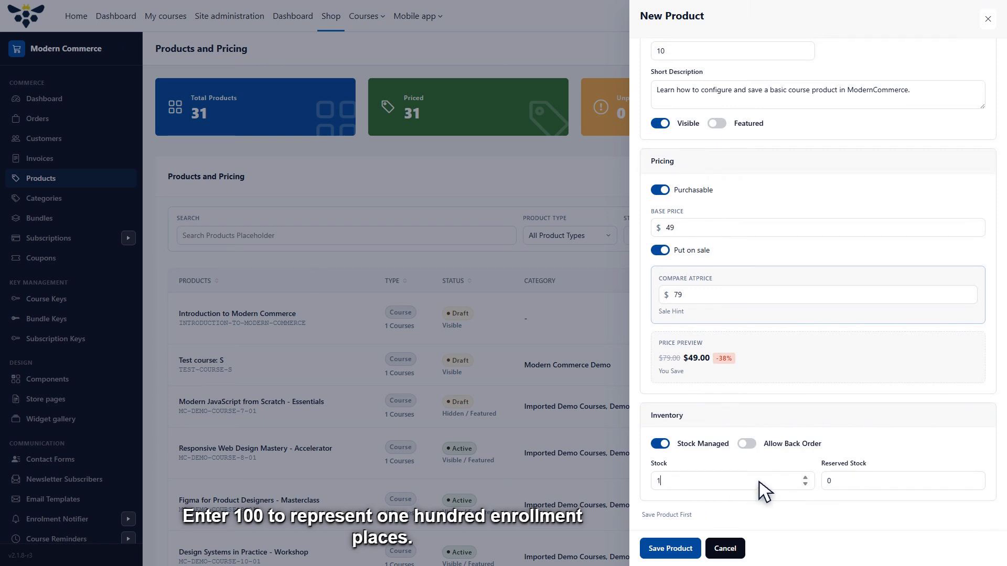
pyautogui.write('00')
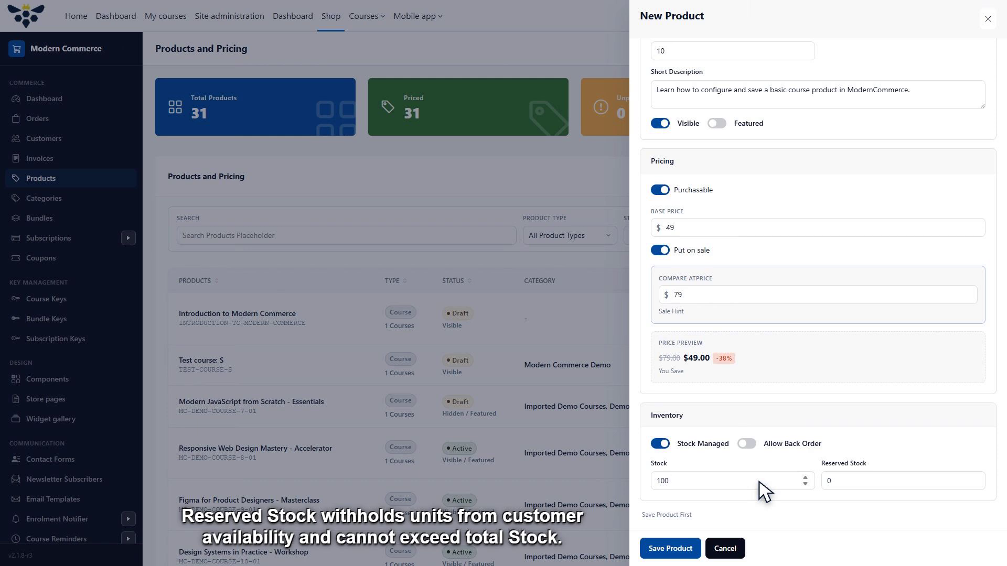
pyautogui.click(930, 482)
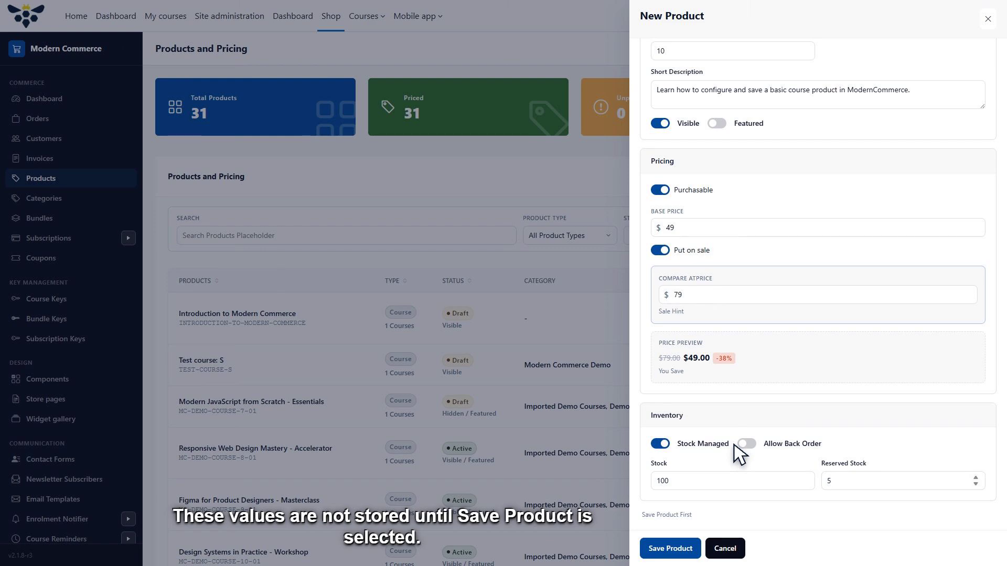
pyautogui.click(677, 549)
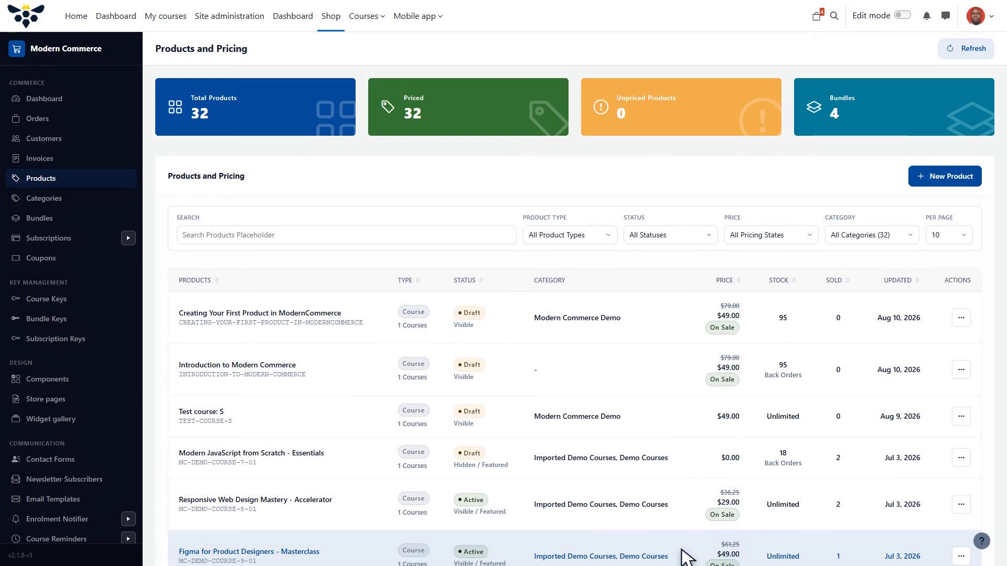
# - Search the product list for "Creating Your First Product"
pyautogui.click(399, 236)
pyautogui.write('Creating Your First Product')
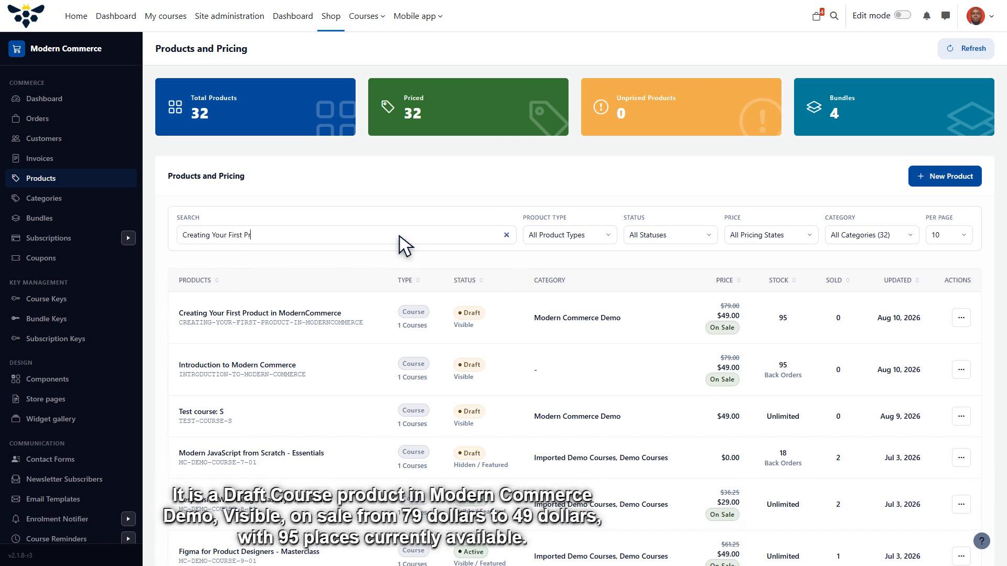